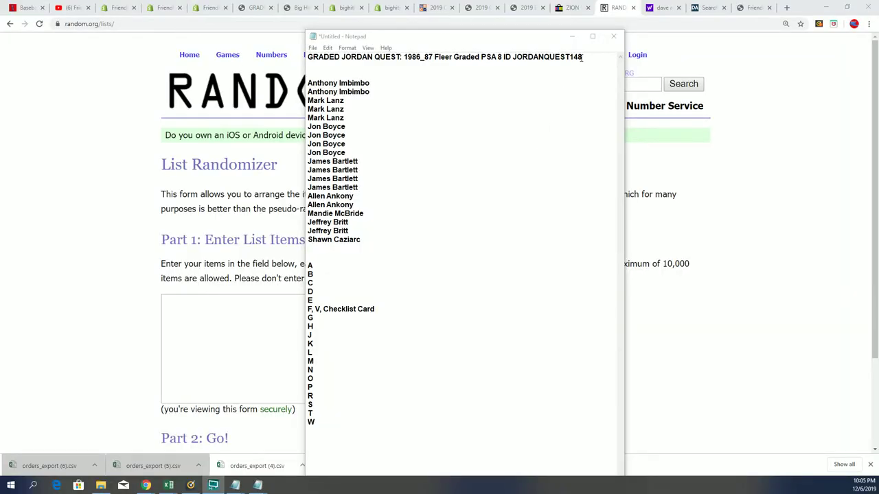
# Step: Copy the block of owner names below the Graded Jordan Quest heading in Notepad
pyautogui.moveTo(582, 57); pyautogui.dragTo(513, 57)
pyautogui.moveTo(361, 240)
pyautogui.mouseDown()
pyautogui.moveTo(343, 109)
pyautogui.moveTo(364, 91)
pyautogui.moveTo(356, 85)
pyautogui.mouseUp()
pyautogui.rightClick(356, 86)
pyautogui.click(341, 122)
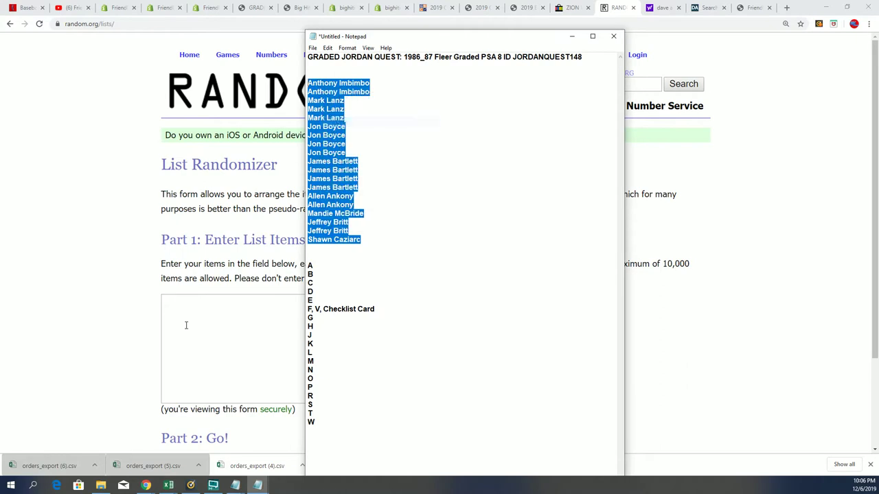
# Step: Paste the owner names into the List Randomizer field and randomize them
pyautogui.click(172, 309)
pyautogui.rightClick(174, 306)
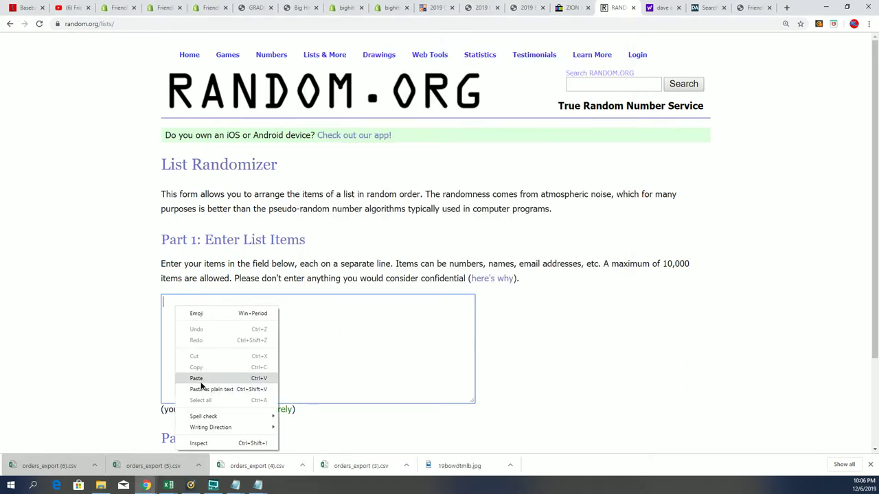
pyautogui.click(202, 378)
pyautogui.scroll(-2, 364, 343)
pyautogui.click(175, 373)
# Step: Reshuffle the names with Again! until the seventh randomized result
pyautogui.scroll(-2, 388, 274)
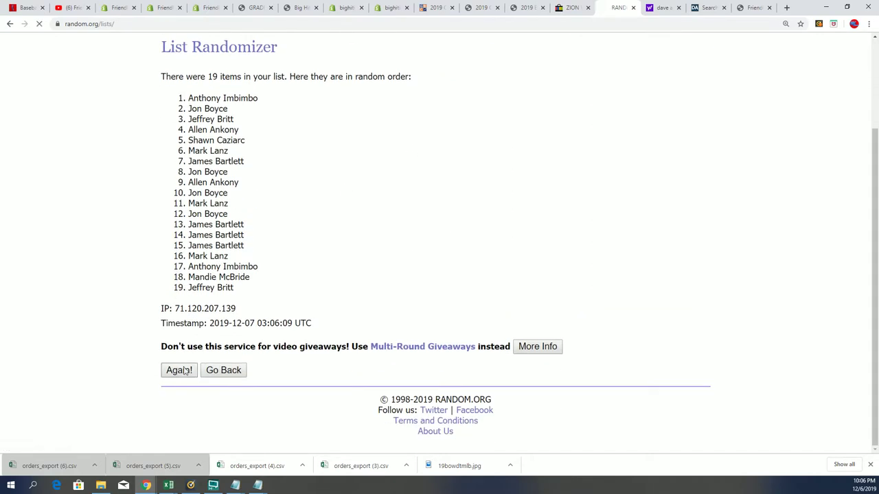
pyautogui.click(177, 369)
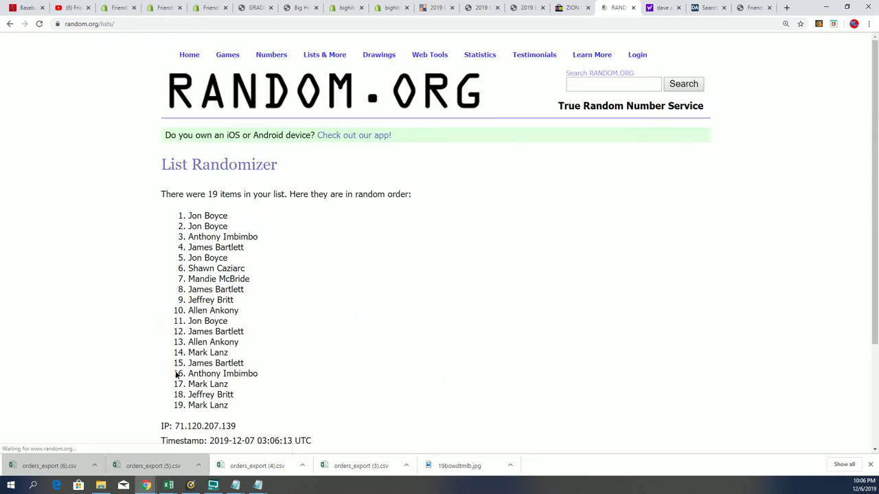
pyautogui.scroll(-2, 162, 368)
pyautogui.click(178, 370)
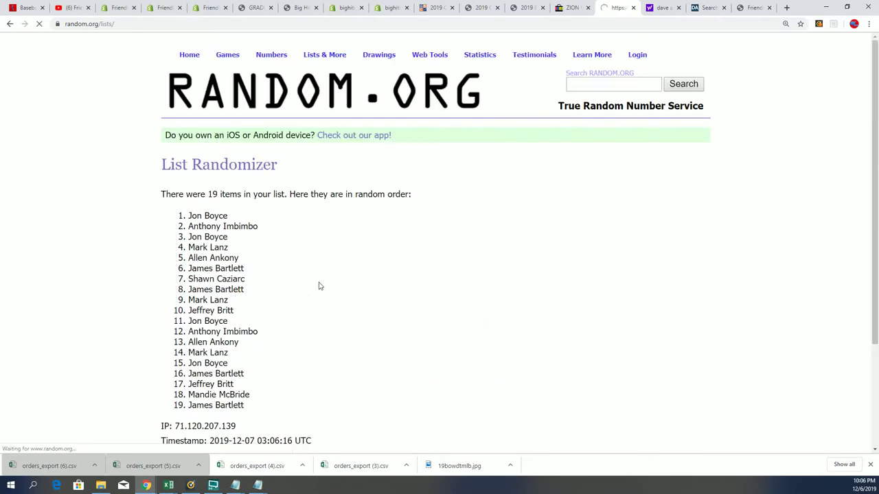
pyautogui.scroll(-2, 221, 364)
pyautogui.click(172, 371)
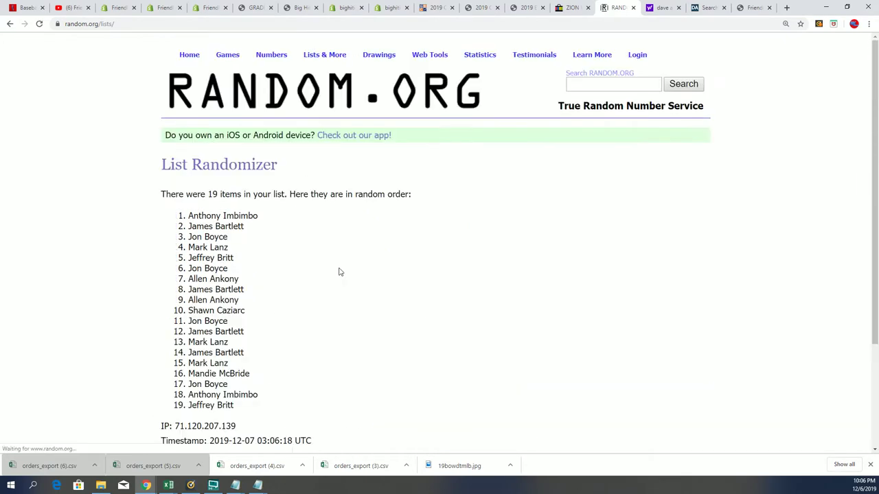
pyautogui.scroll(-3, 204, 357)
pyautogui.click(177, 370)
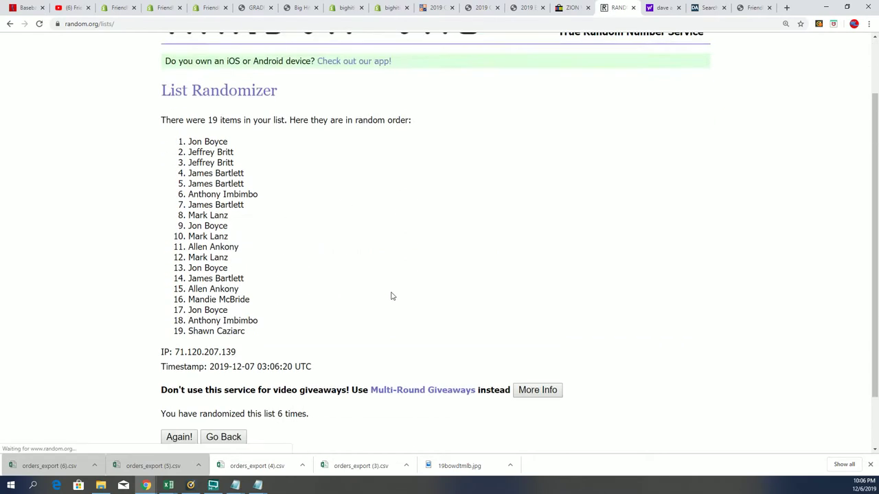
pyautogui.scroll(-2, 388, 304)
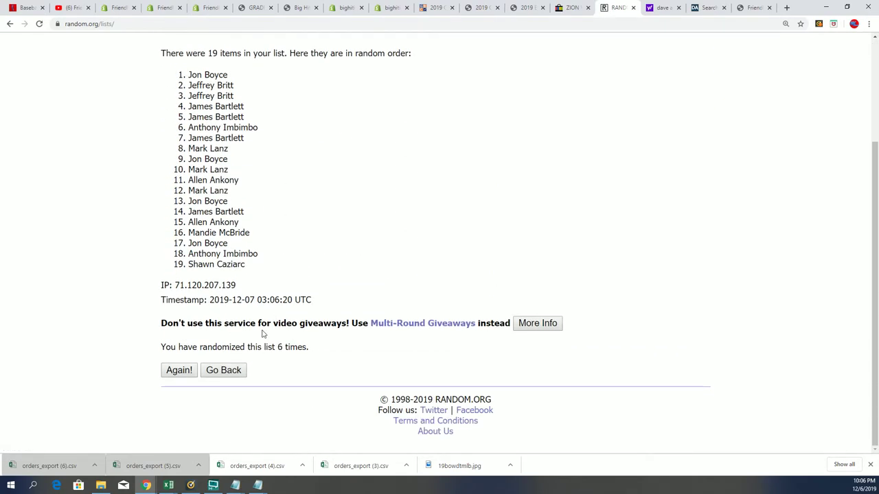
pyautogui.click(180, 371)
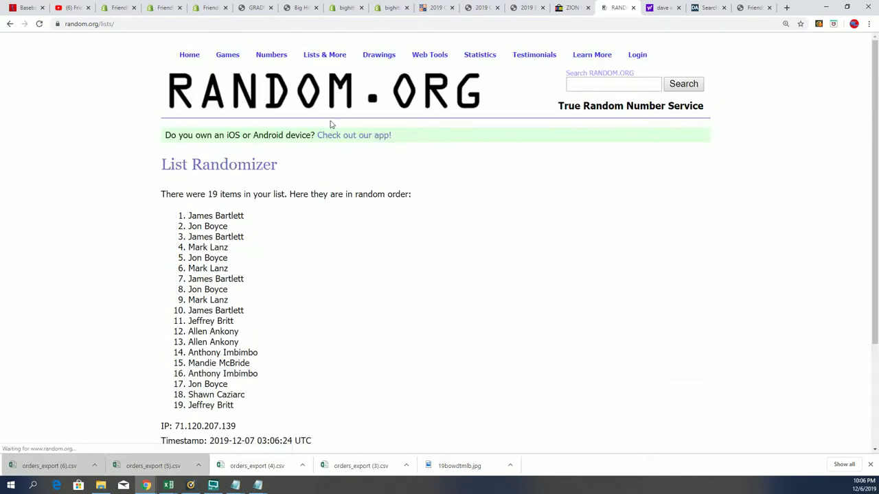
# Step: Copy all 19 shuffled owner names from the result list
pyautogui.scroll(-3, 257, 131)
pyautogui.moveTo(179, 67)
pyautogui.mouseDown()
pyautogui.moveTo(258, 204)
pyautogui.moveTo(268, 273)
pyautogui.mouseUp()
pyautogui.rightClick(204, 132)
pyautogui.click(230, 143)
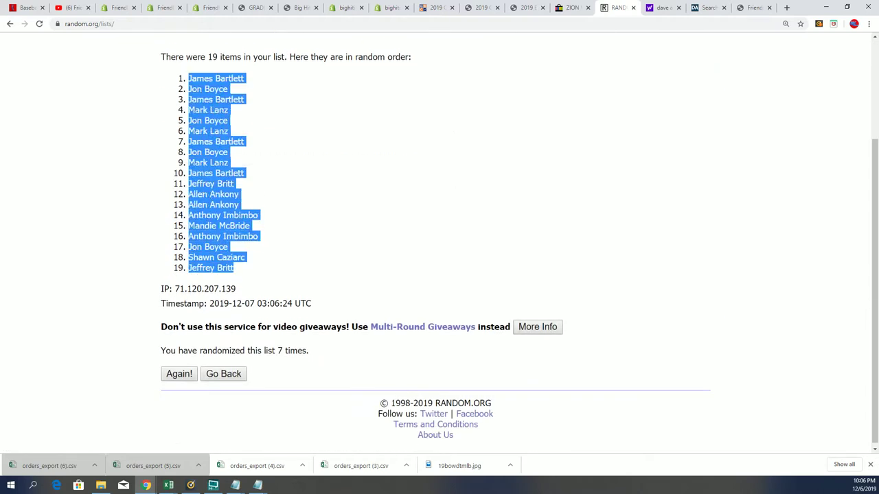
# Step: In Excel, clear the old owner names and last-name letters from columns A and B
pyautogui.hotkey('alt', 'Tab')
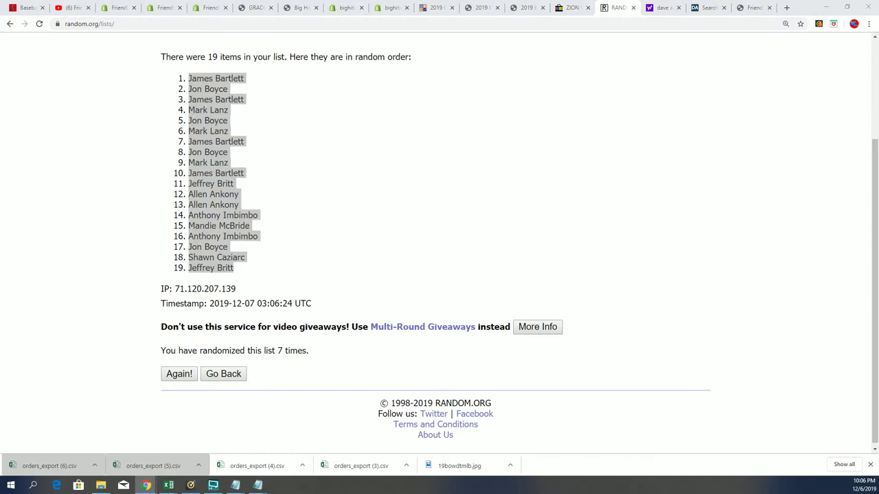
pyautogui.hotkey('alt', 'Tab')
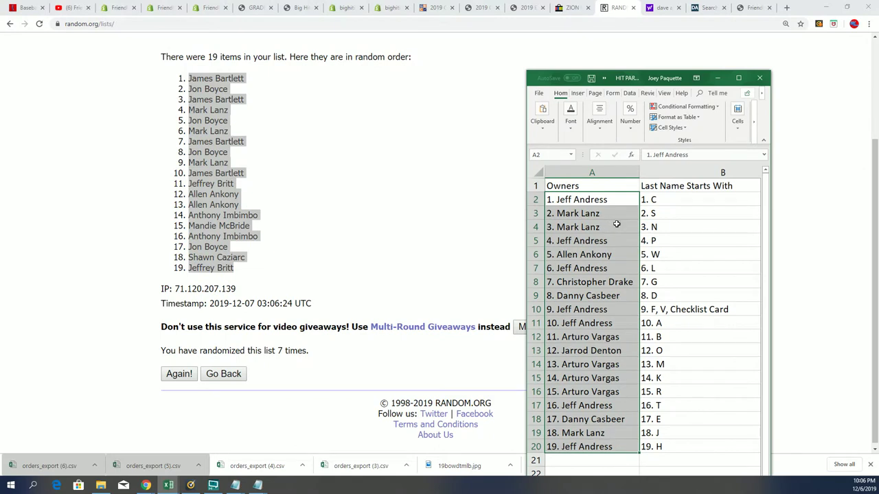
pyautogui.press('Delete')
pyautogui.click(668, 240)
pyautogui.moveTo(668, 200); pyautogui.dragTo(693, 448)
pyautogui.press('Delete')
pyautogui.click(668, 199)
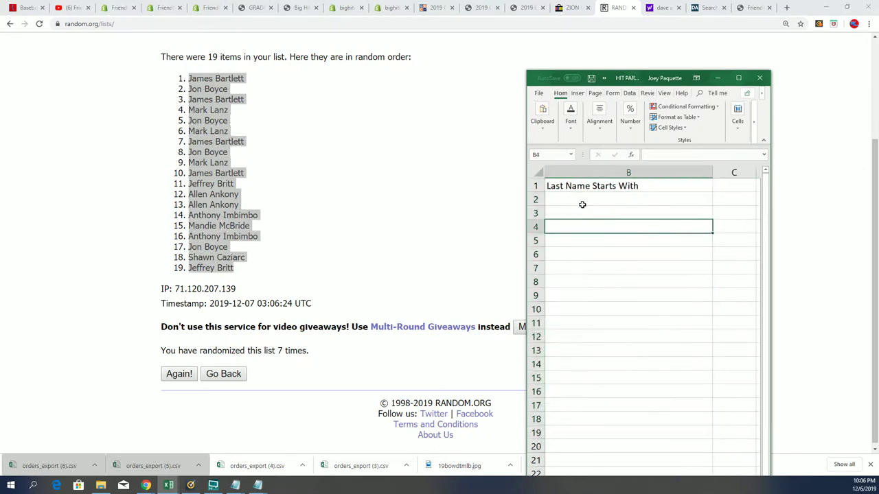
# Step: Paste the shuffled names into A2:A20 using Match Destination Formatting
pyautogui.click(553, 199)
pyautogui.rightClick(559, 197)
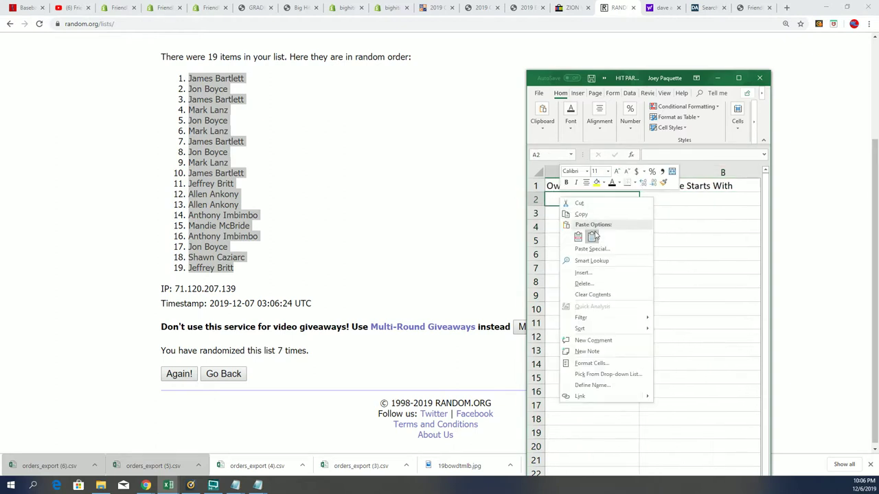
pyautogui.click(591, 237)
pyautogui.click(592, 237)
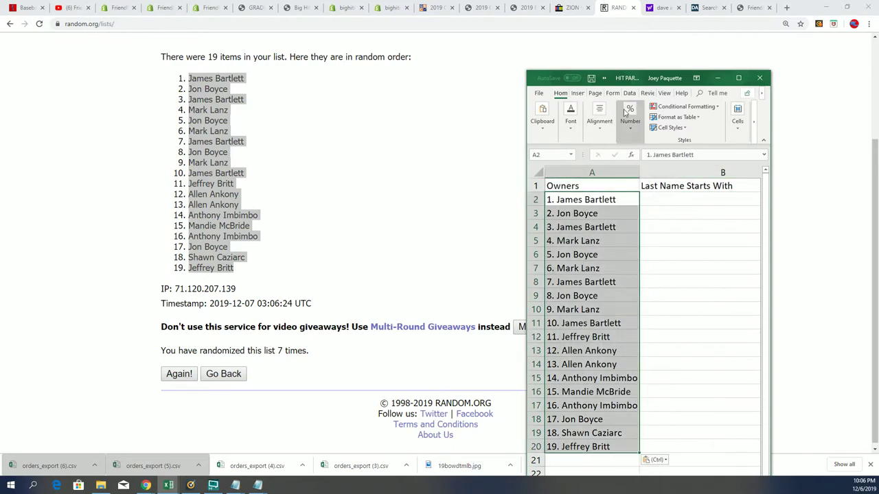
pyautogui.click(669, 200)
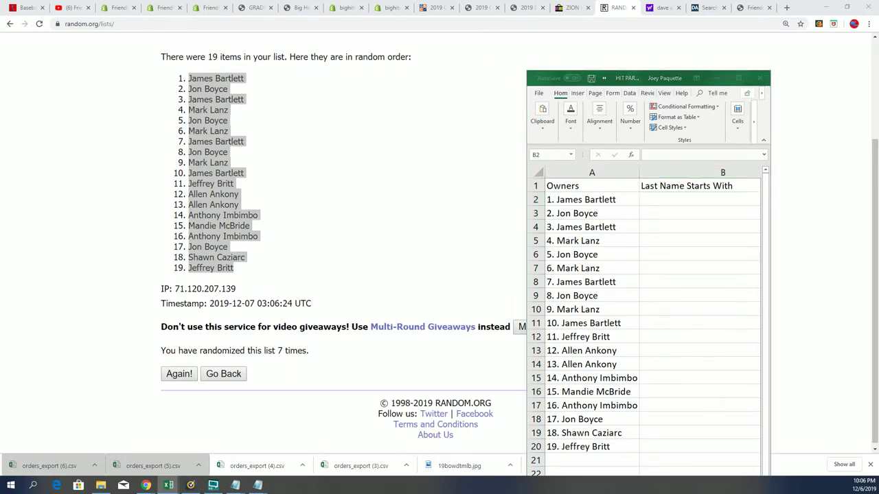
# Step: Copy the number list from the JORDAN QUEST notes
pyautogui.hotkey('alt', 'Tab')
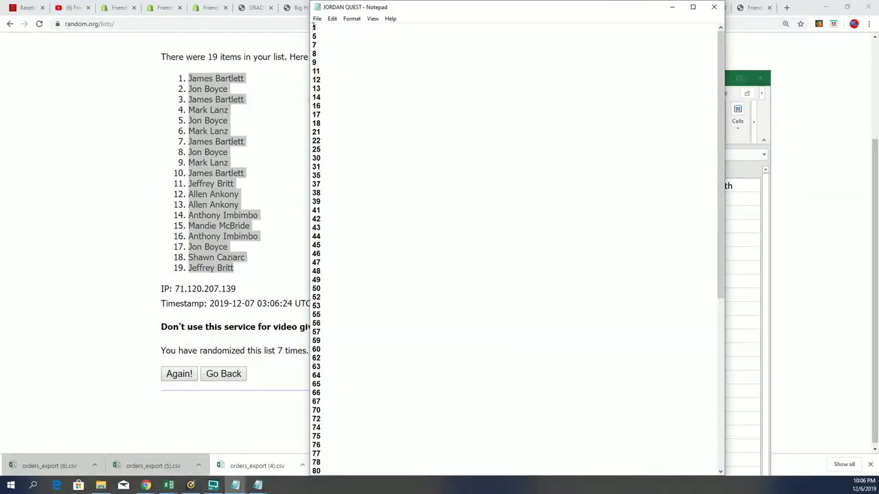
pyautogui.moveTo(313, 27)
pyautogui.mouseDown()
pyautogui.moveTo(318, 473)
pyautogui.moveTo(318, 464)
pyautogui.mouseUp()
pyautogui.rightClick(320, 417)
pyautogui.click(379, 305)
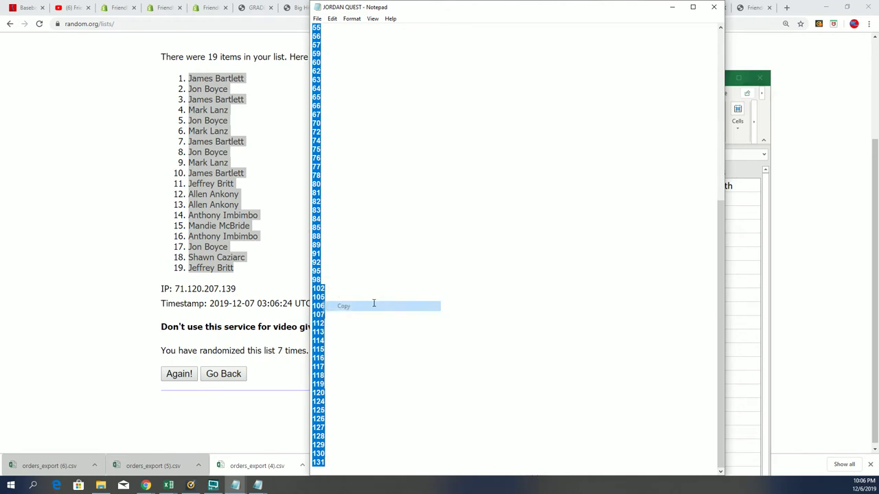
# Step: Open a fresh List Randomizer form and paste the 84 numbers into it
pyautogui.click(672, 7)
pyautogui.scroll(2, 343, 172)
pyautogui.moveTo(324, 55)
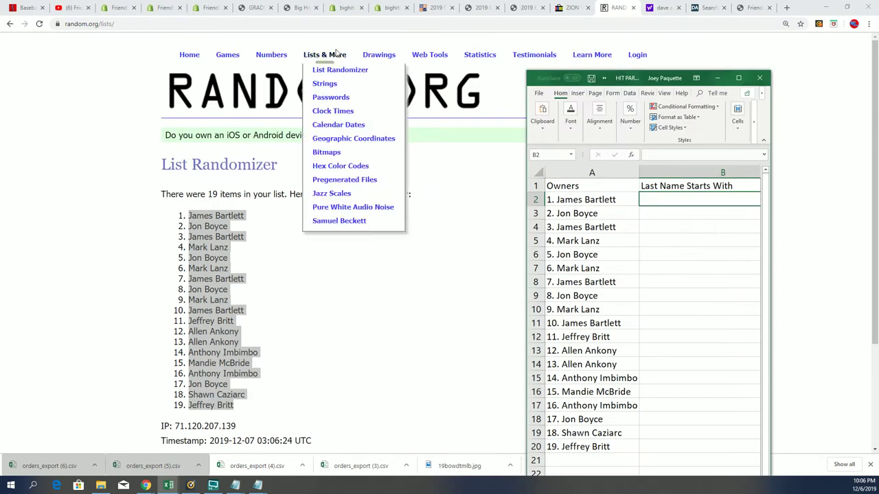
pyautogui.click(328, 75)
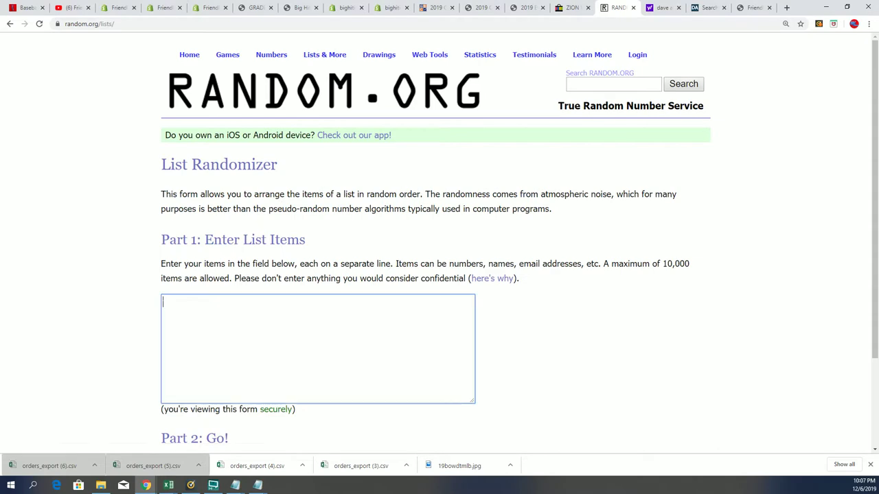
pyautogui.rightClick(167, 305)
pyautogui.click(189, 376)
# Step: Randomize the numbers, reshuffle repeatedly, and select the leading result 116
pyautogui.scroll(-2, 200, 394)
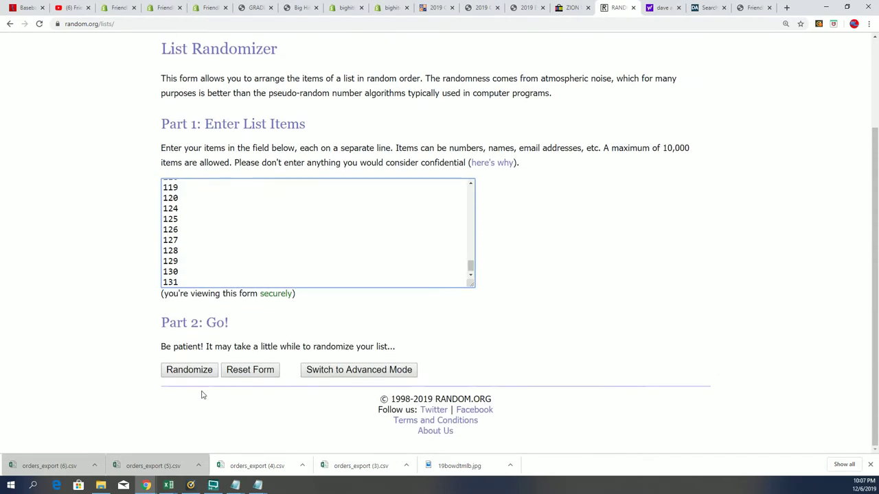
pyautogui.click(191, 367)
pyautogui.scroll(-10, 153, 378)
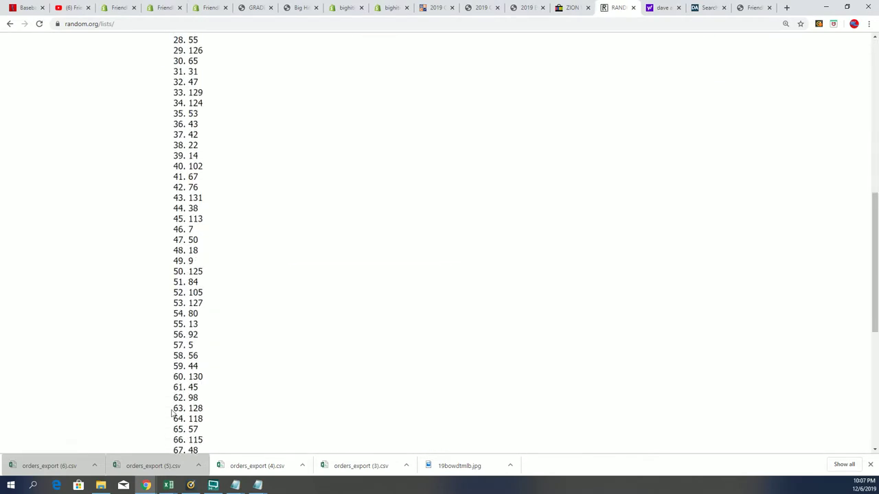
pyautogui.click(175, 371)
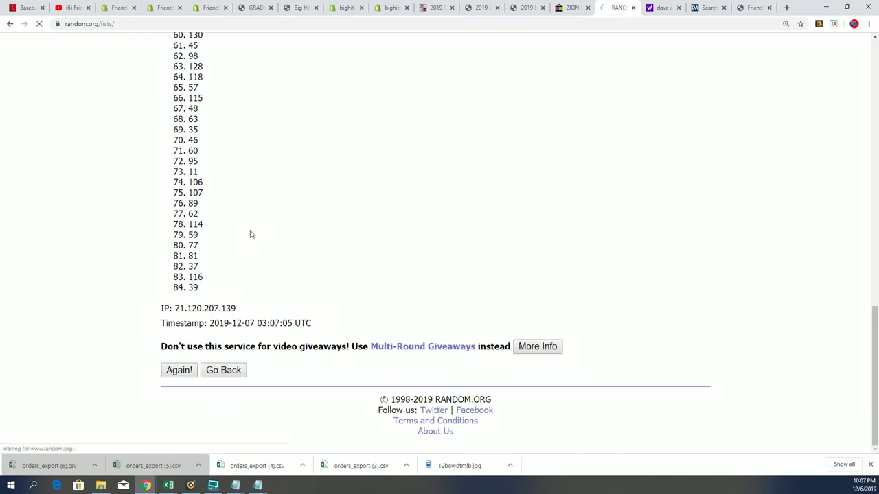
pyautogui.click(168, 368)
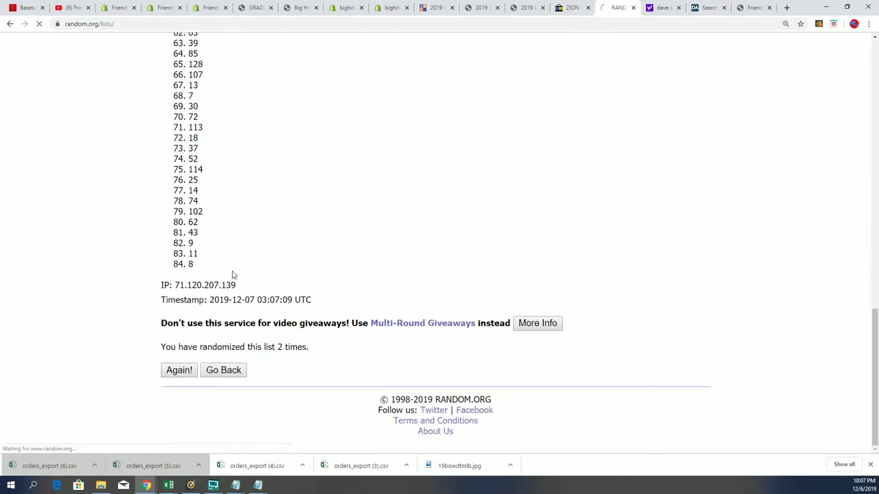
pyautogui.scroll(-5, 134, 361)
pyautogui.click(170, 369)
pyautogui.scroll(-10, 179, 326)
pyautogui.click(179, 369)
pyautogui.scroll(-6, 213, 310)
pyautogui.click(177, 370)
pyautogui.scroll(-6, 194, 319)
pyautogui.click(179, 370)
pyautogui.moveTo(206, 217); pyautogui.dragTo(184, 216)
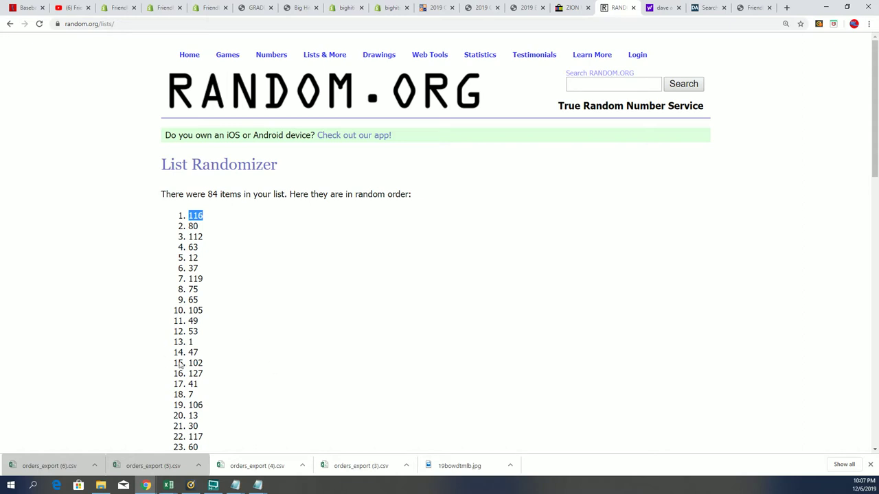
# Step: Switch windows until the Excel HIT PARADE workbook with the shuffled owners is in front
pyautogui.click(213, 486)
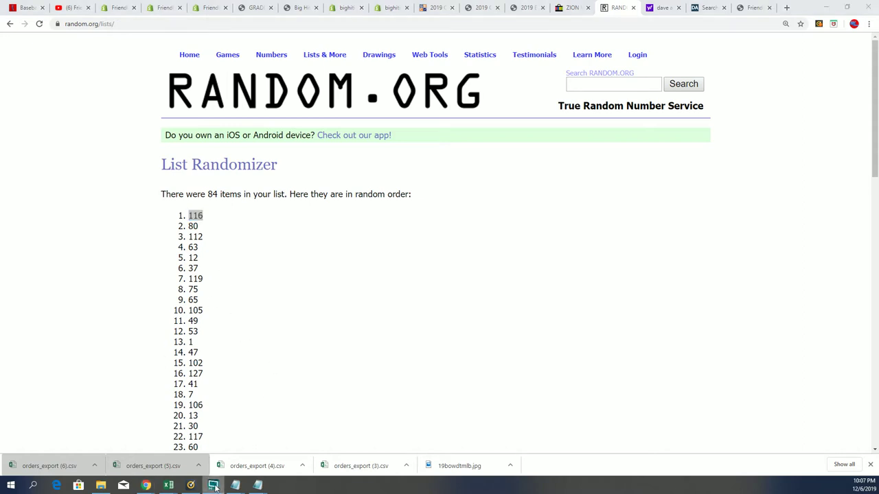
pyautogui.click(214, 485)
pyautogui.click(213, 485)
pyautogui.hotkey('alt', 'Tab')
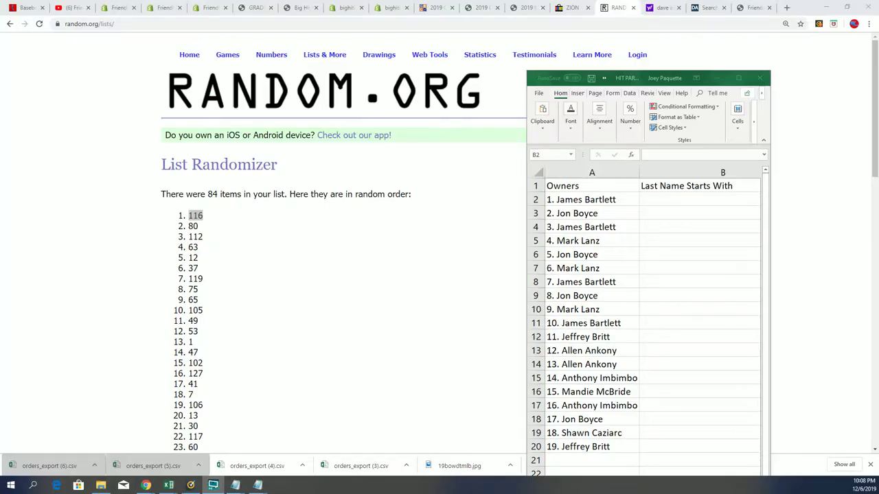
# Step: Maximize the Excel sheet, then copy letter lines A through W from the Notepad notes
pyautogui.click(659, 202)
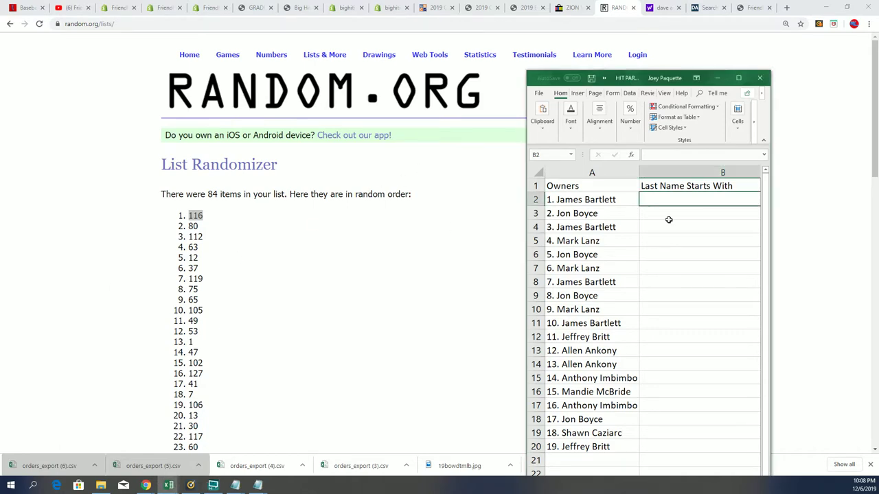
pyautogui.click(737, 74)
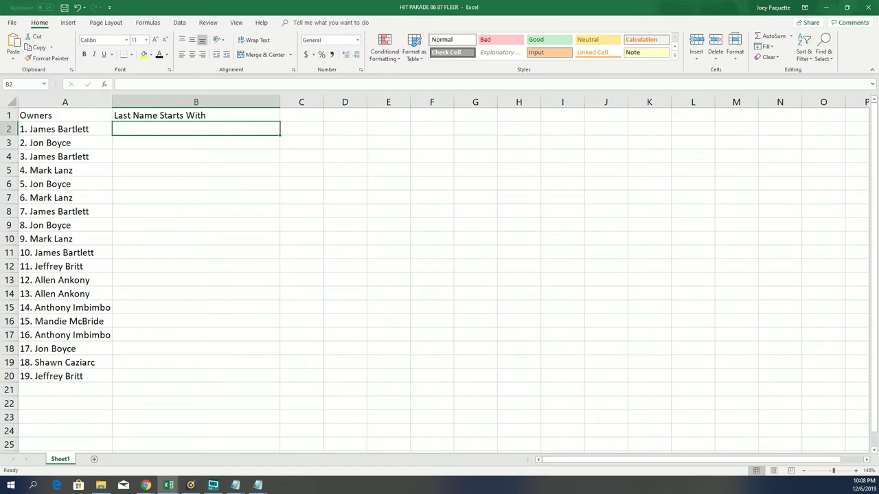
pyautogui.click(258, 485)
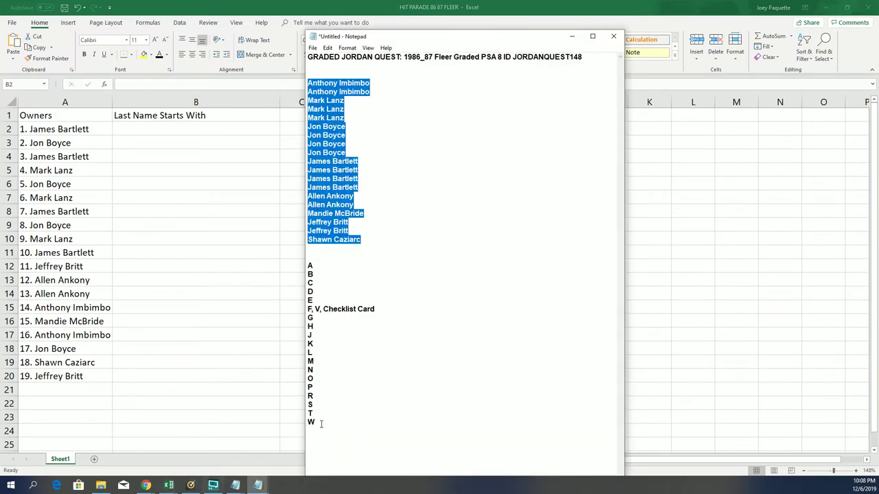
pyautogui.moveTo(317, 423); pyautogui.dragTo(310, 267)
pyautogui.rightClick(310, 266)
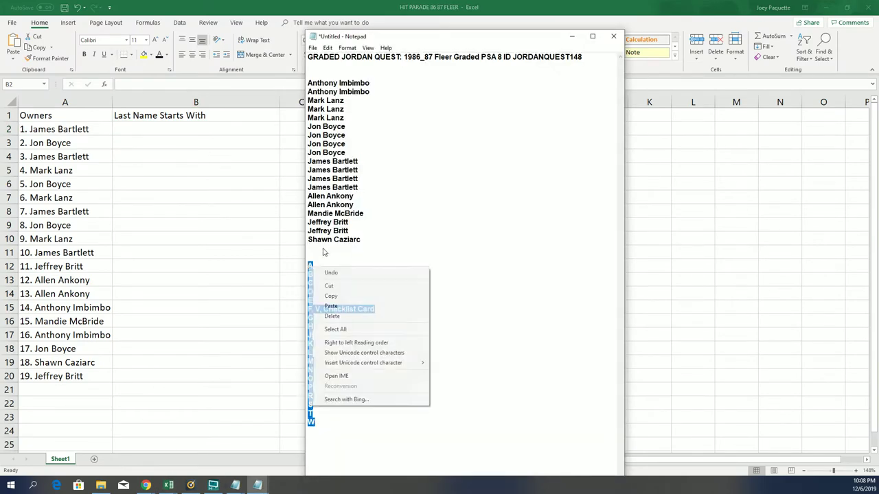
pyautogui.click(335, 296)
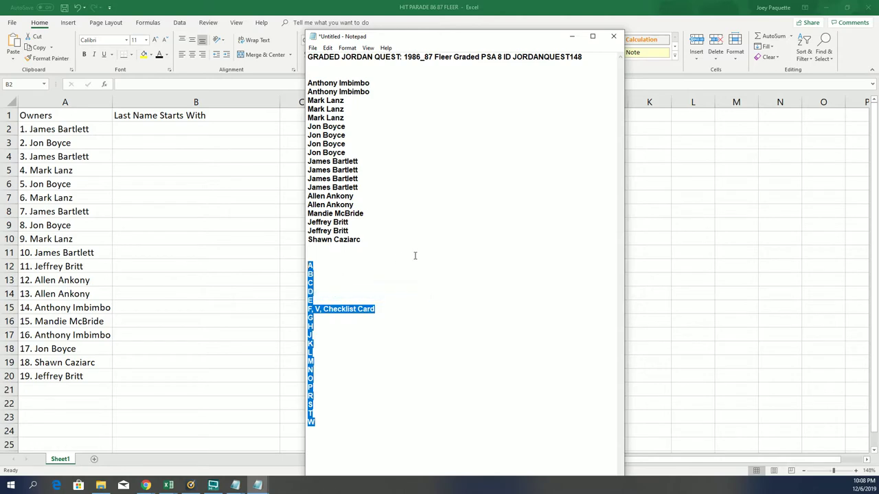
# Step: Minimize Notepad and Excel and open a blank List Randomizer form
pyautogui.click(571, 34)
pyautogui.click(825, 9)
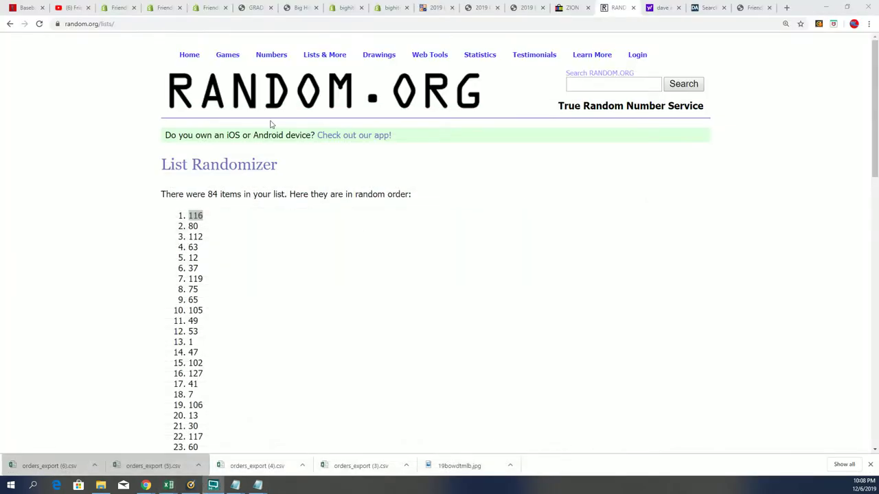
pyautogui.moveTo(325, 55)
pyautogui.click(328, 72)
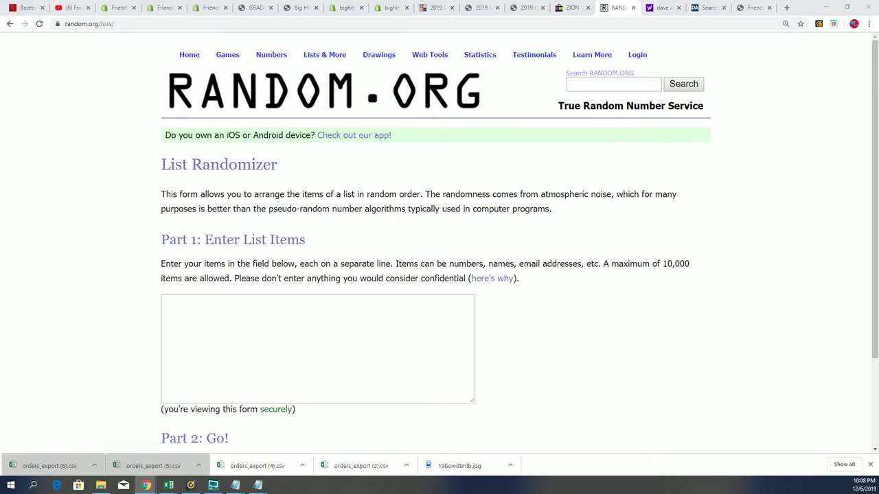
# Step: Delete 116 from the JORDAN QUEST number list and save the notes
pyautogui.hotkey('alt', 'Tab')
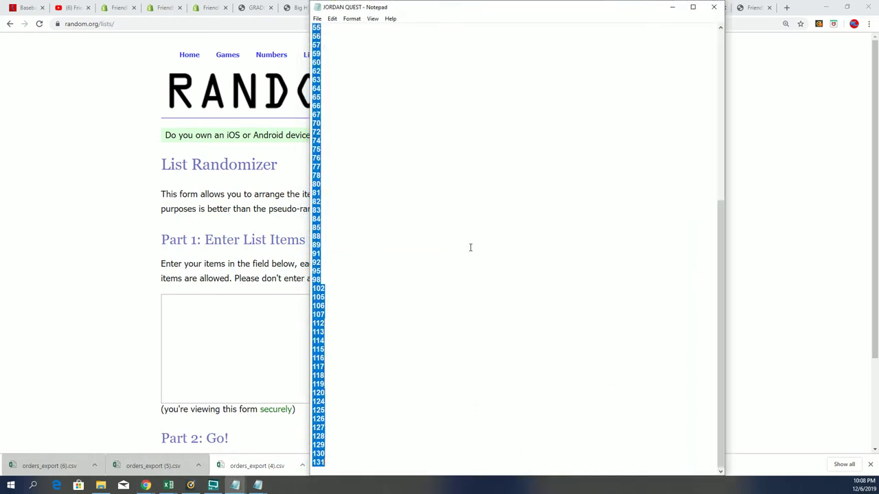
pyautogui.click(333, 361)
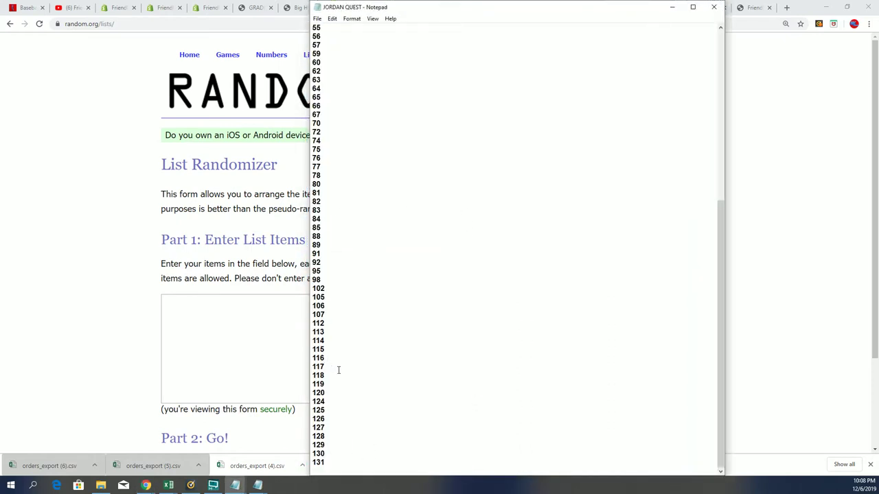
pyautogui.press('BackSpace')
pyautogui.press('BackSpace')
pyautogui.click(317, 18)
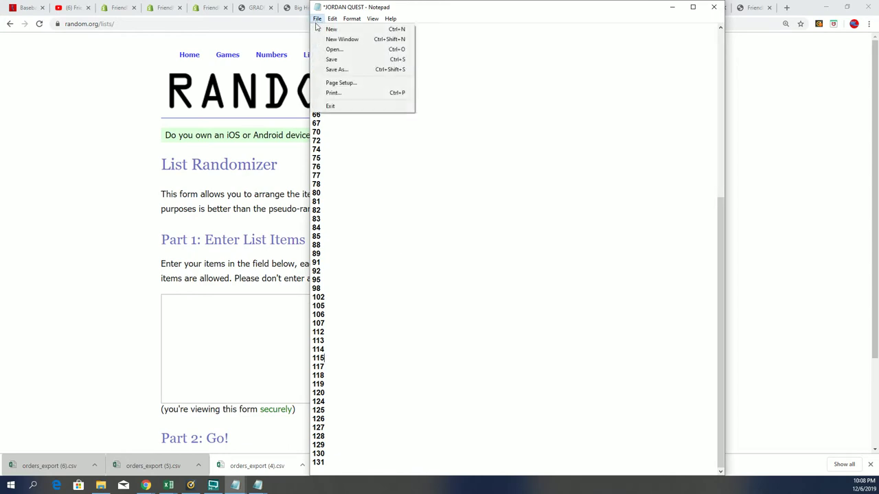
pyautogui.click(330, 59)
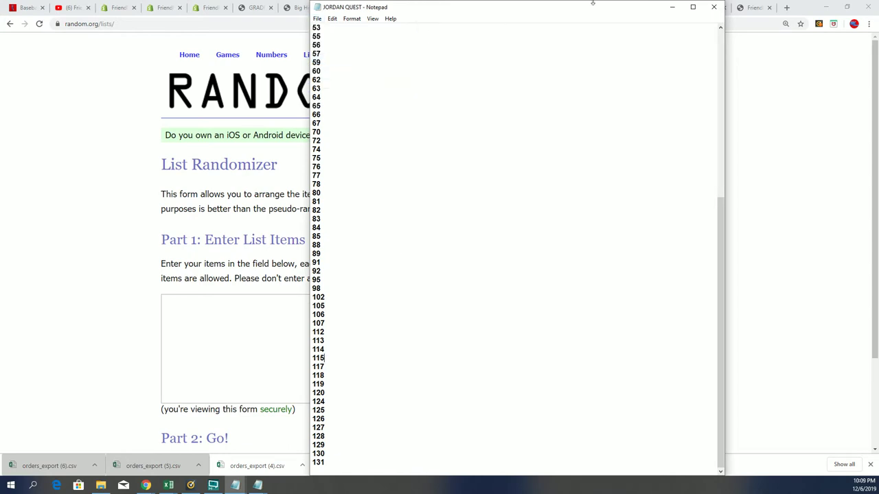
pyautogui.click(672, 7)
# Step: Paste the A–W letter list into the randomizer and randomize it
pyautogui.rightClick(184, 307)
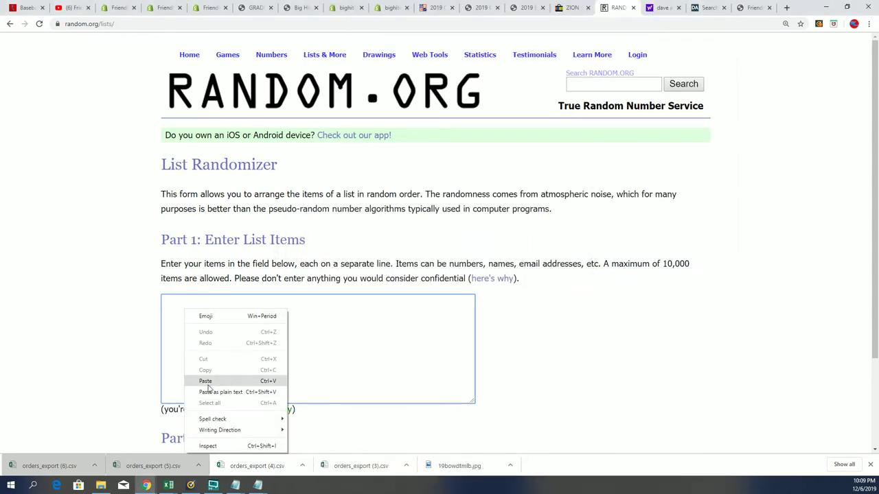
pyautogui.click(208, 385)
pyautogui.scroll(-3, 373, 349)
pyautogui.click(163, 370)
# Step: Reshuffle the letter list several more times with Again!
pyautogui.click(180, 371)
pyautogui.scroll(-2, 306, 298)
pyautogui.click(176, 372)
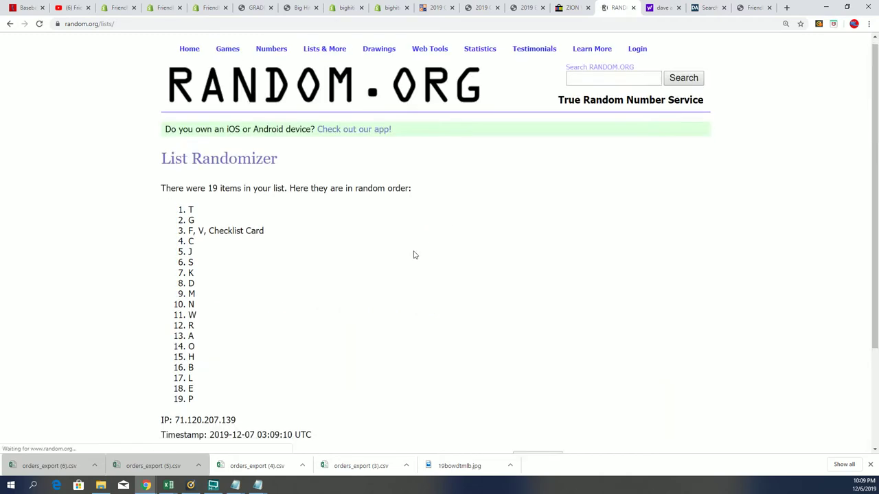
pyautogui.scroll(-2, 382, 290)
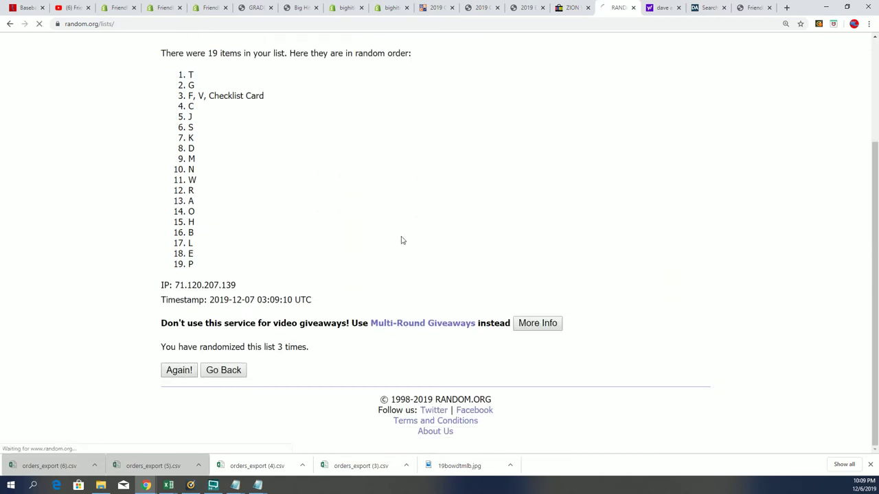
pyautogui.click(177, 371)
pyautogui.scroll(-2, 165, 365)
pyautogui.click(176, 369)
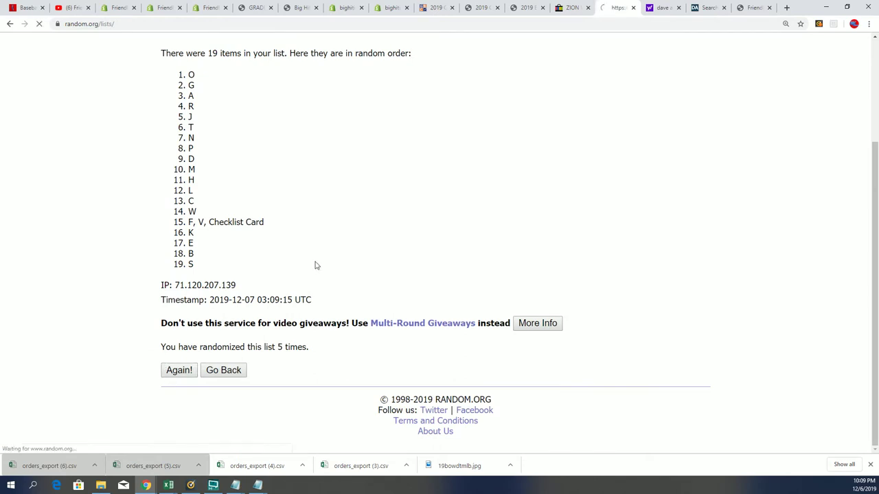
pyautogui.scroll(-2, 302, 295)
pyautogui.click(177, 368)
# Step: Copy the 19 randomized letters, 1. P through 19. D
pyautogui.scroll(-1, 191, 80)
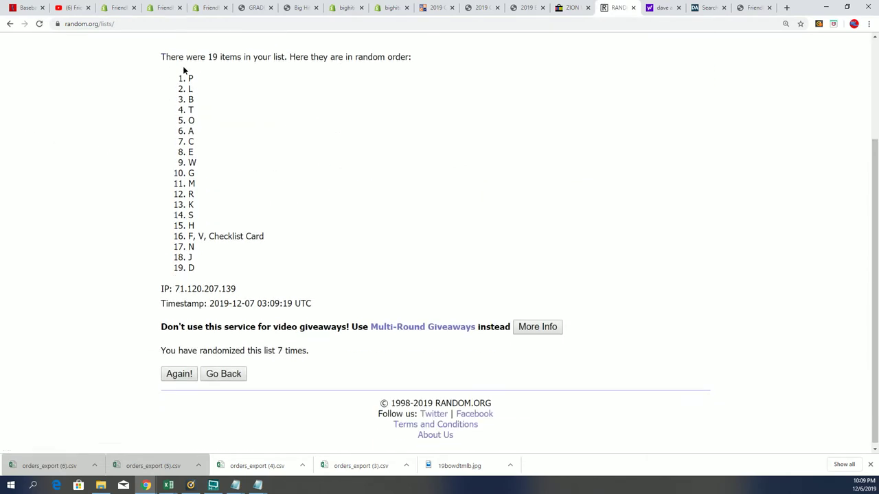
pyautogui.moveTo(184, 71); pyautogui.dragTo(224, 267)
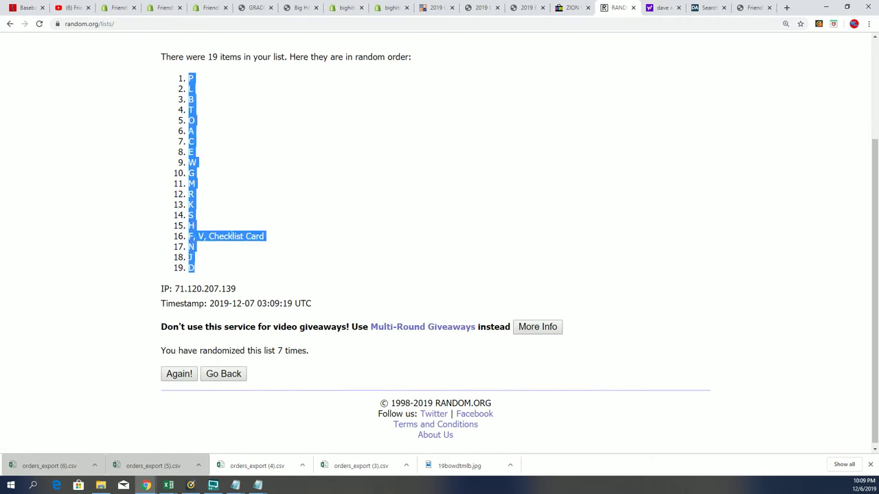
pyautogui.rightClick(231, 234)
pyautogui.click(246, 242)
# Step: Paste the randomized letters into B2:B20 as text only and check the 3. B entry
pyautogui.hotkey('alt', 'Tab')
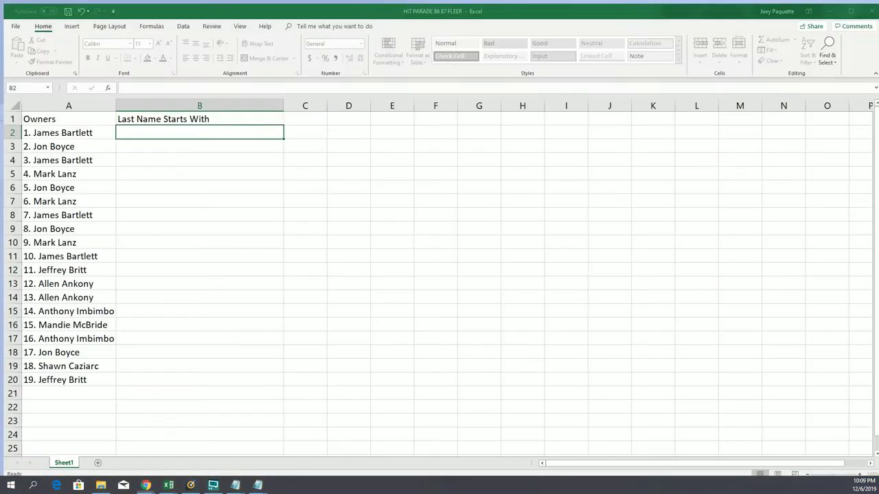
pyautogui.rightClick(130, 130)
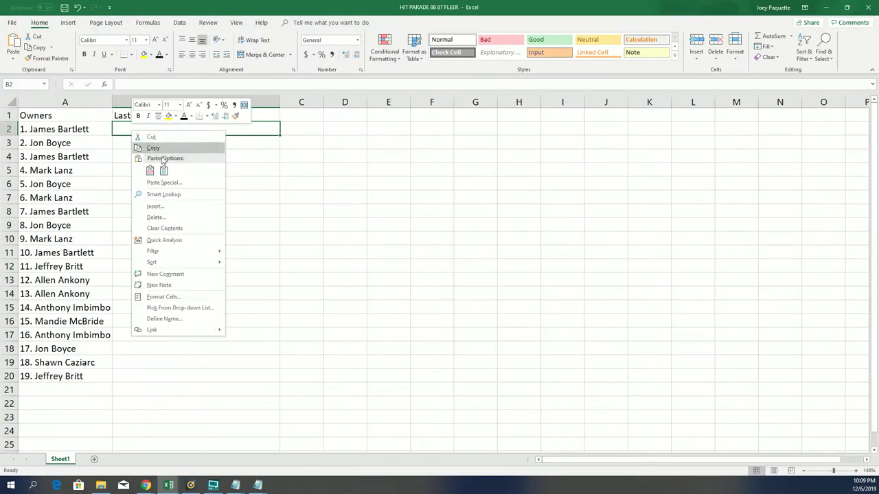
pyautogui.click(165, 172)
pyautogui.click(165, 172)
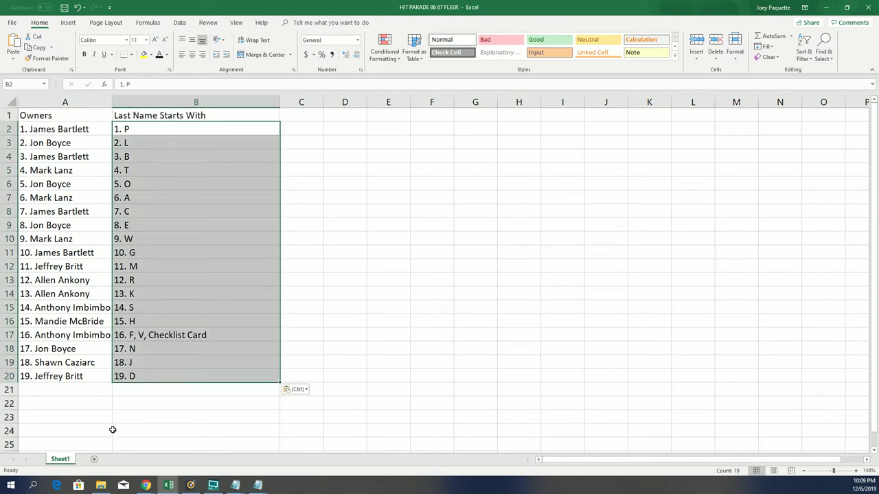
pyautogui.click(161, 265)
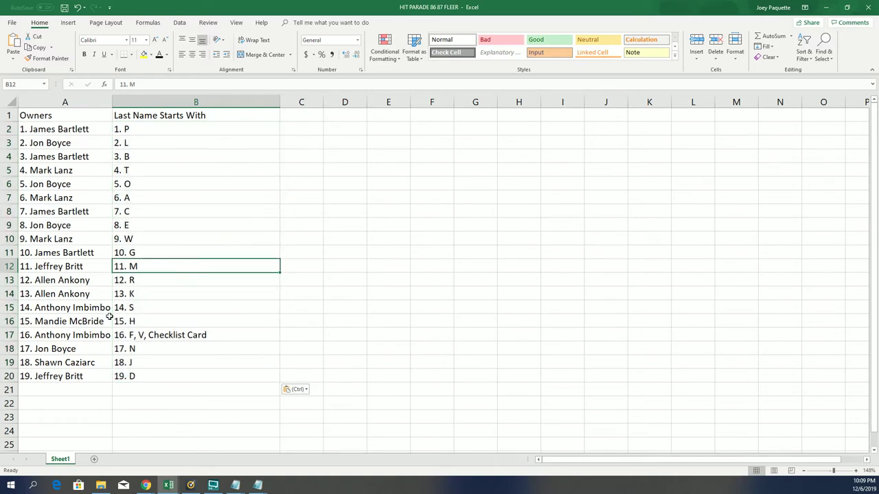
pyautogui.click(155, 156)
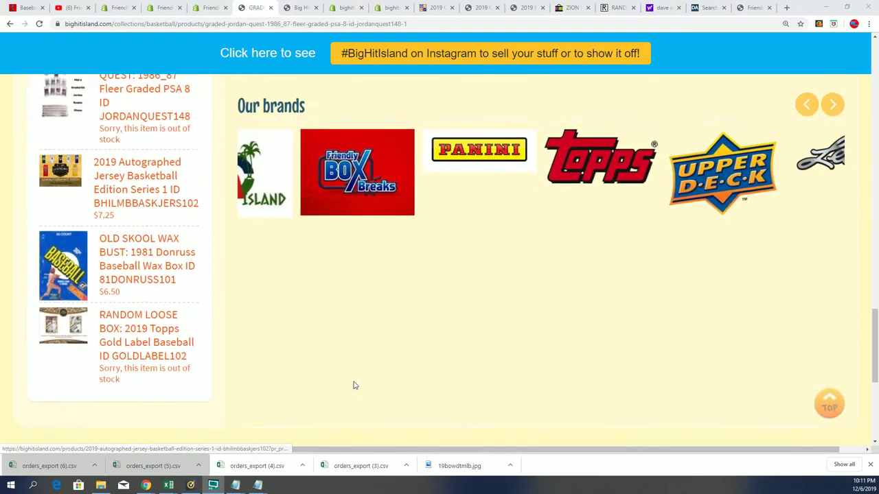
# Step: Open the Graded Jordan Quest page and browse its prizes, highlighting the empty 7) Magic ticket slot
pyautogui.scroll(15, 354, 385)
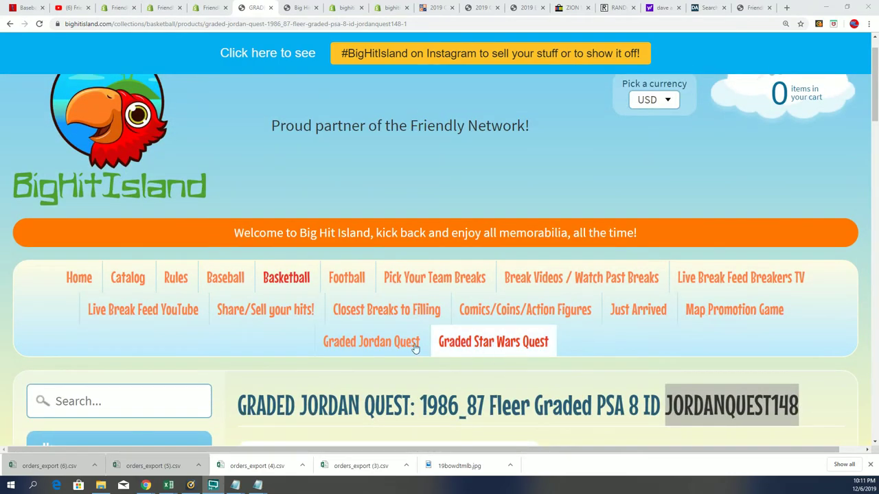
pyautogui.click(381, 344)
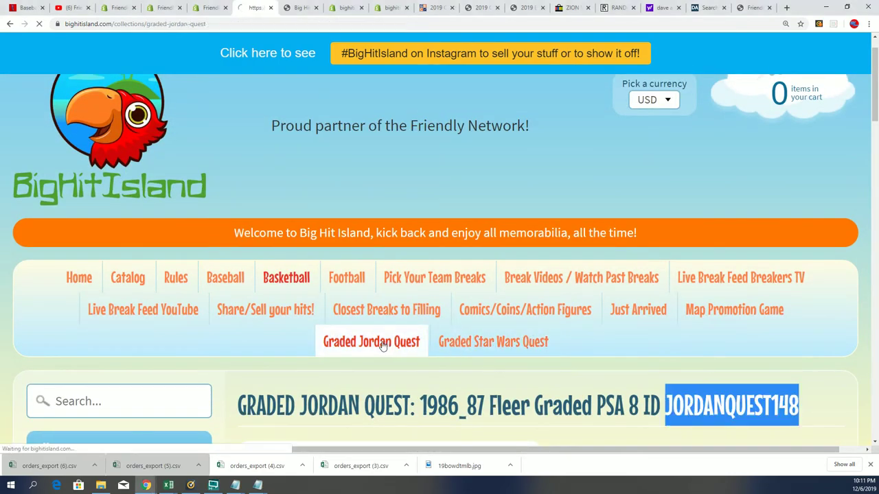
pyautogui.scroll(-15, 371, 354)
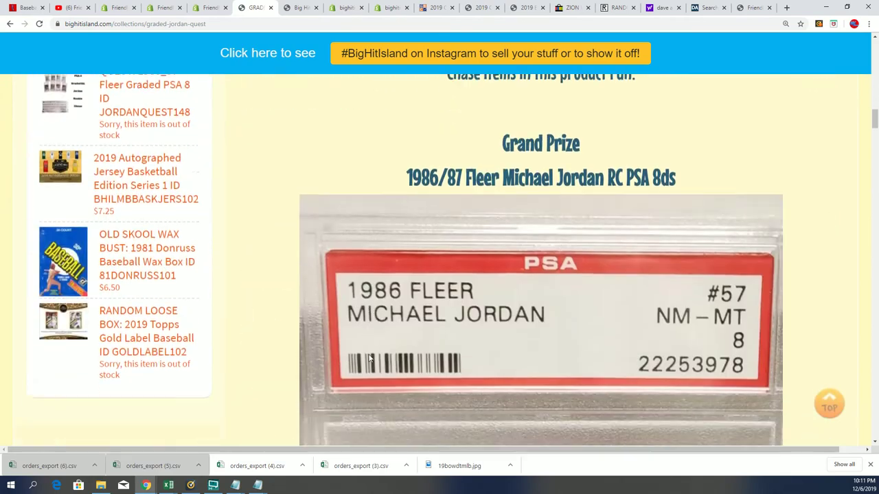
pyautogui.scroll(-15, 368, 357)
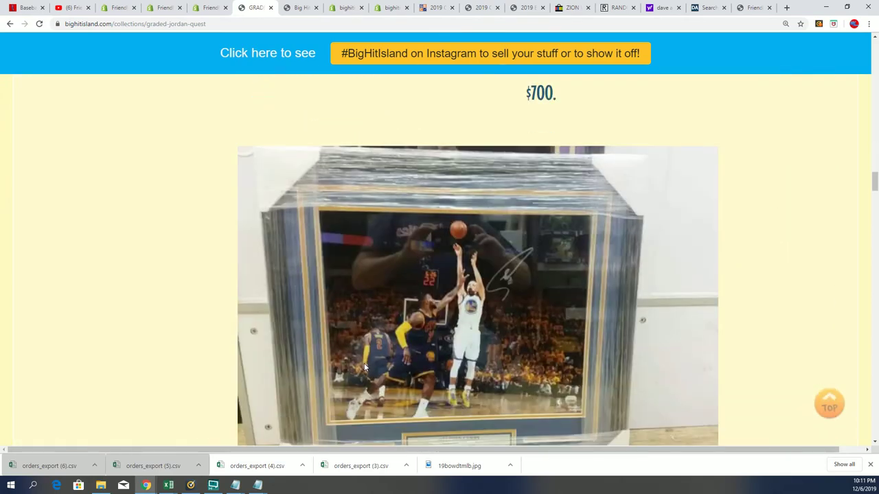
pyautogui.scroll(-6, 363, 362)
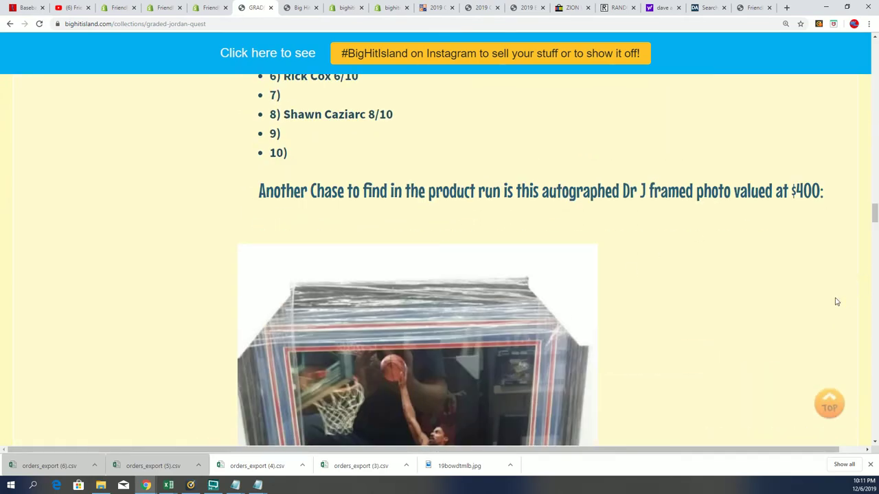
pyautogui.scroll(-15, 616, 286)
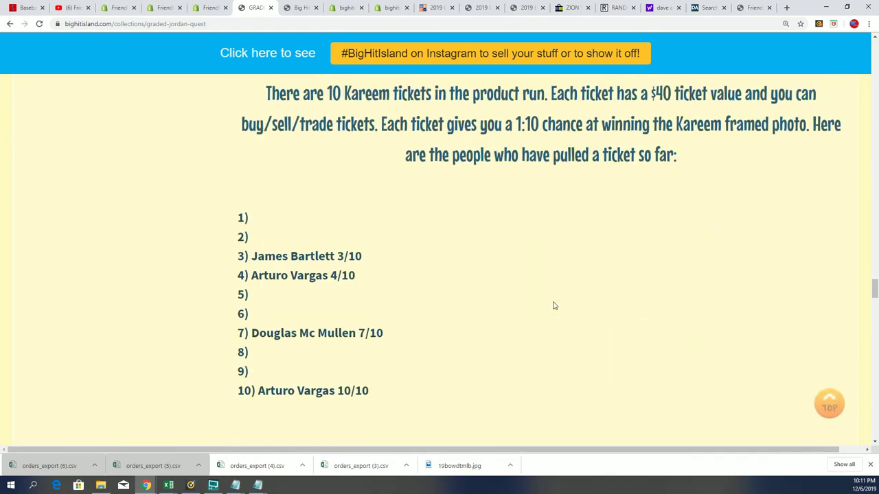
pyautogui.scroll(-8, 554, 305)
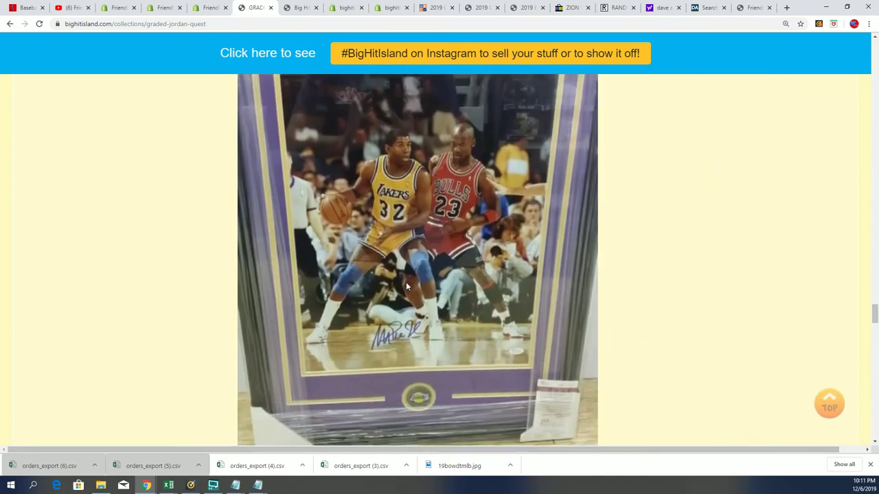
pyautogui.scroll(-5, 406, 286)
pyautogui.scroll(-2, 343, 331)
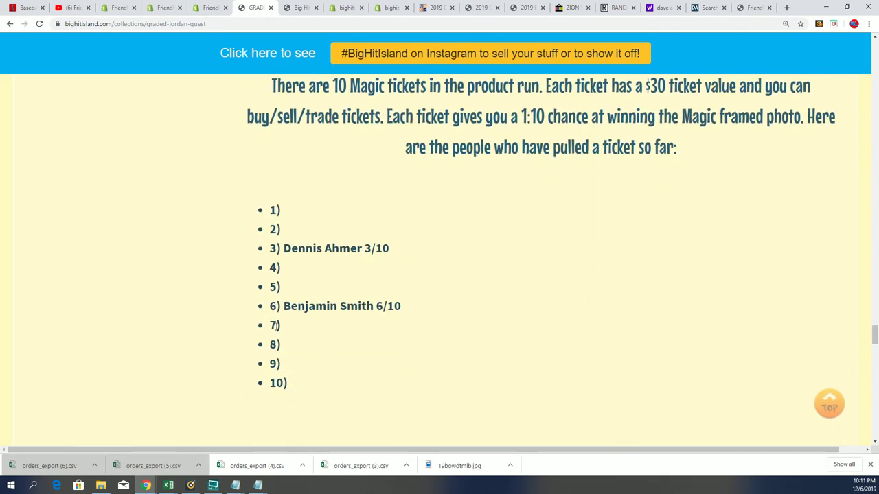
pyautogui.moveTo(271, 327); pyautogui.dragTo(295, 327)
pyautogui.moveTo(520, 116); pyautogui.dragTo(673, 116)
# Step: Scroll back up to the 1986/87 Fleer Graded Set, All PSA 8 listing
pyautogui.scroll(1, 300, 304)
pyautogui.scroll(10, 316, 302)
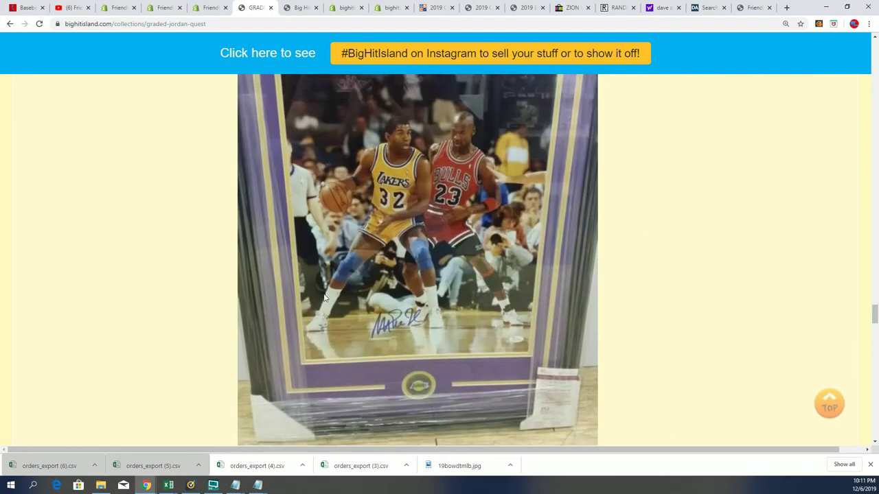
pyautogui.scroll(15, 325, 297)
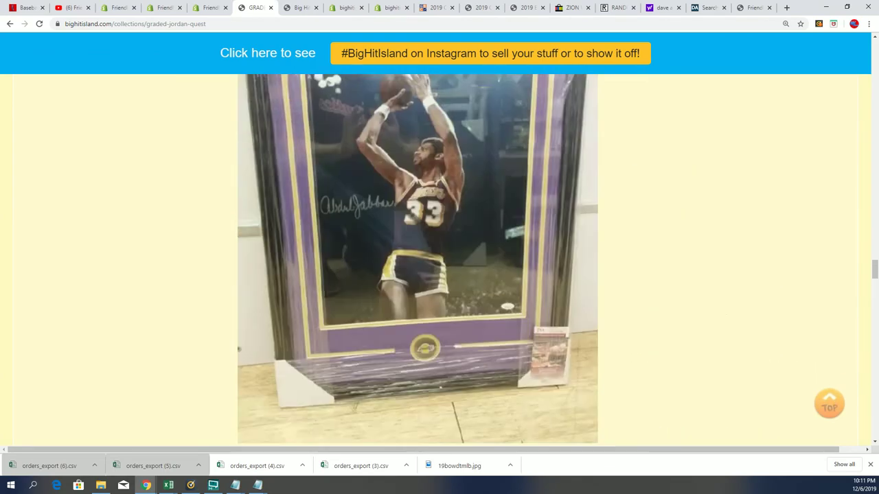
pyautogui.scroll(15, 326, 296)
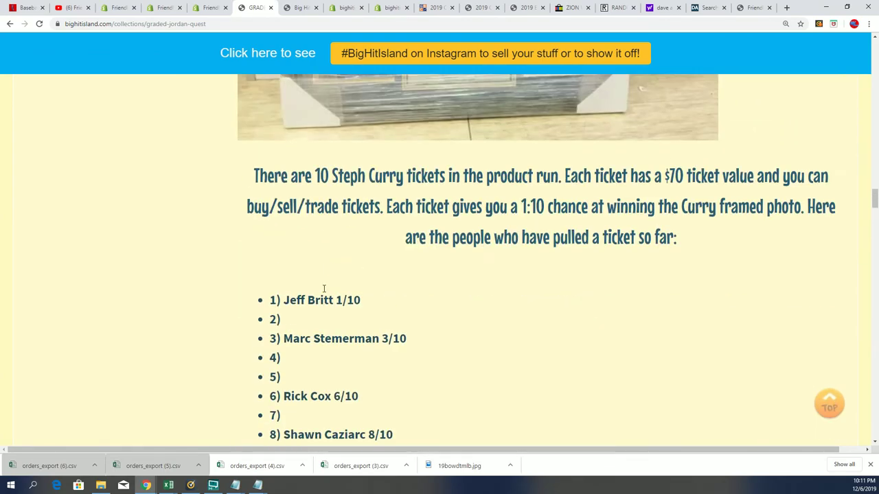
pyautogui.scroll(3, 316, 281)
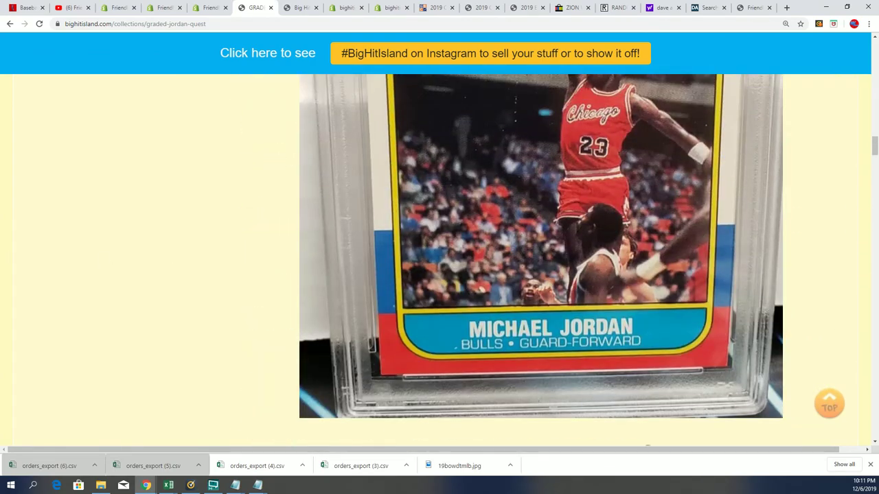
pyautogui.scroll(6, 82, 307)
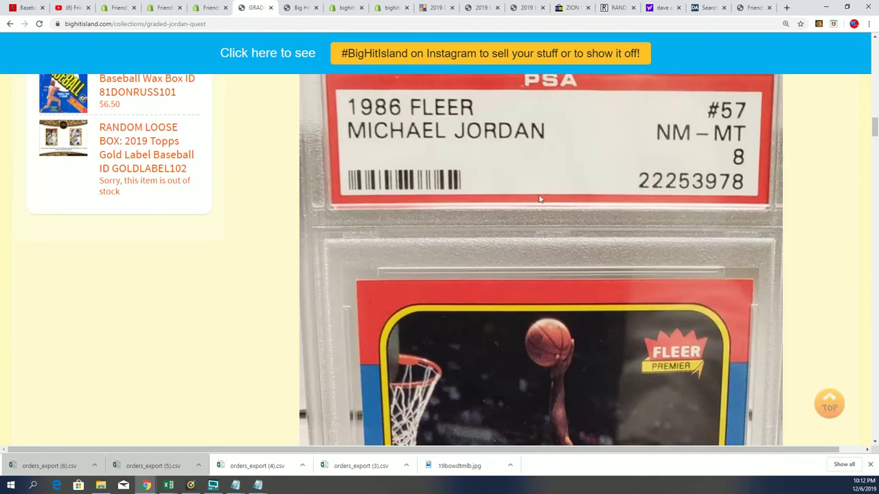
pyautogui.scroll(2, 501, 215)
pyautogui.scroll(15, 460, 200)
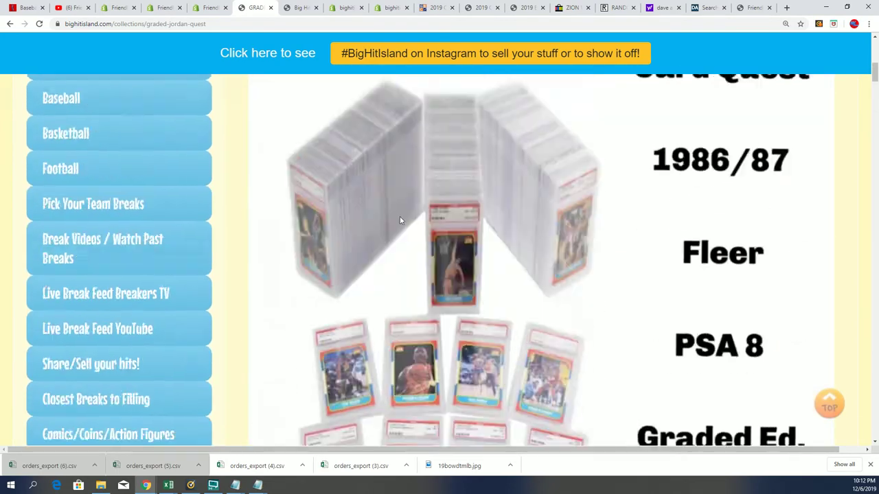
pyautogui.scroll(-1, 355, 238)
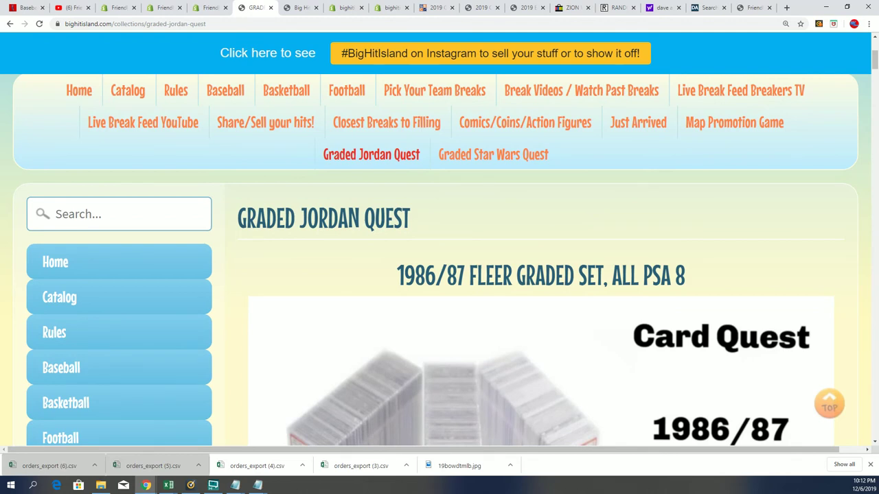